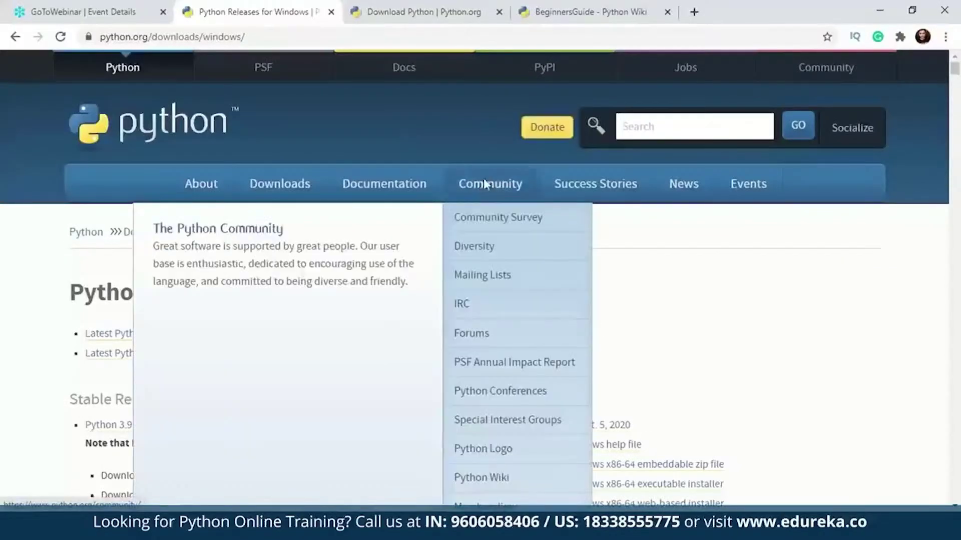
- Scroll through the release listings on the Download Python page
left_click(449, 10)
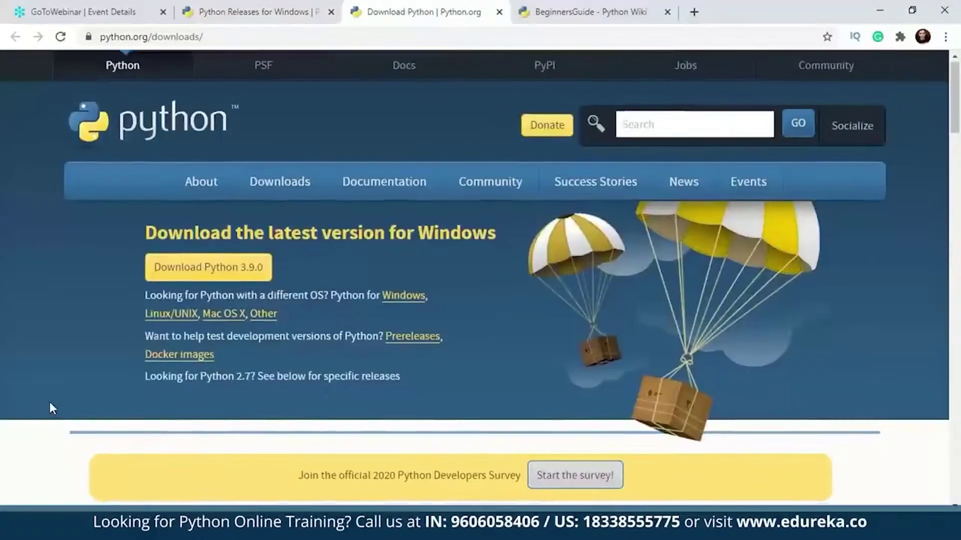
scroll(50, 404, "down", 5)
scroll(50, 403, "down", 2)
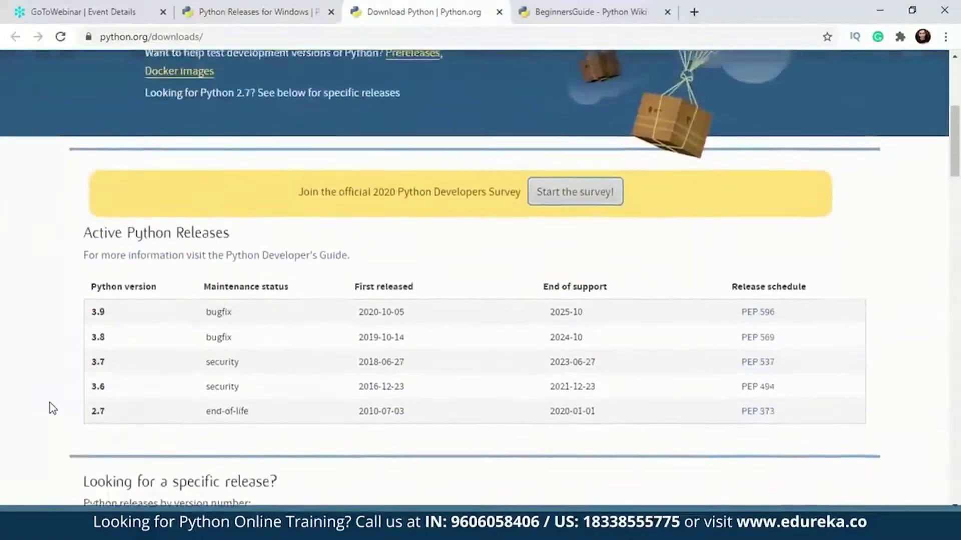
scroll(338, 439, "down", 2)
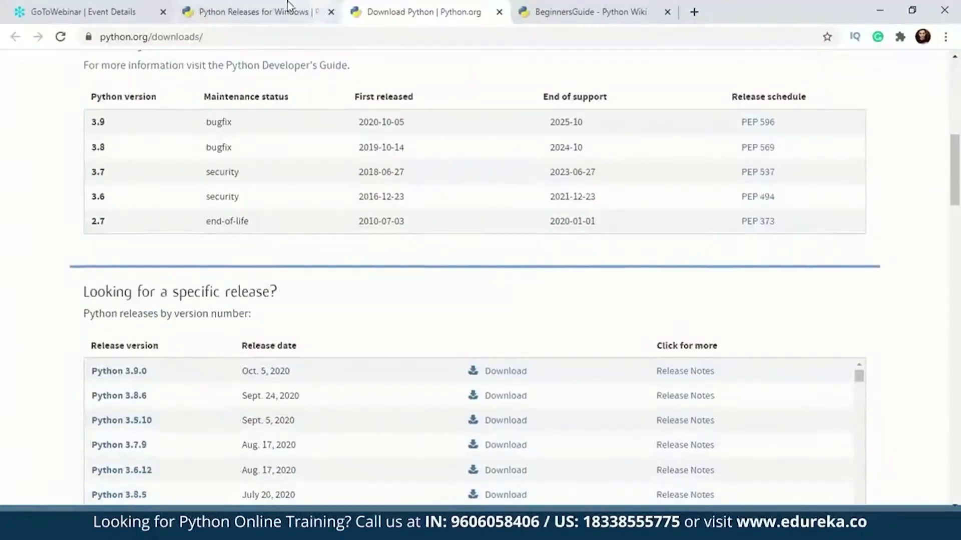
- Browse the Python Releases for Windows list to find the 3.8.6rc1 x86-64 installer
left_click(270, 12)
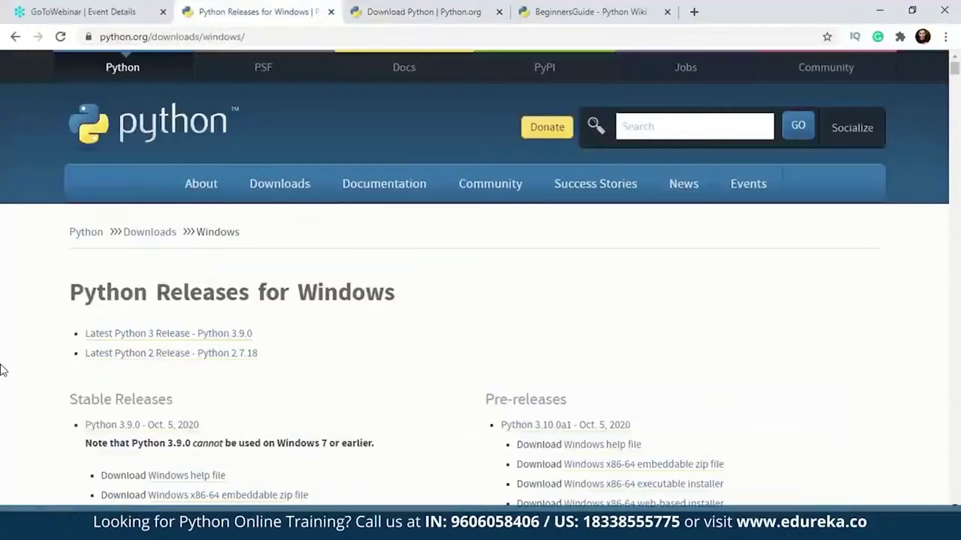
scroll(1, 371, "down", 1)
scroll(1, 371, "up", 1)
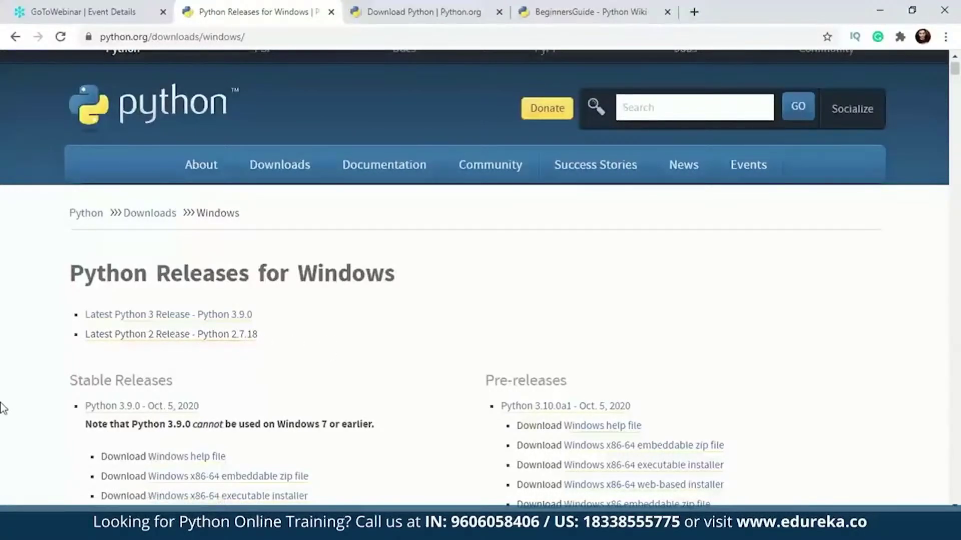
scroll(2, 408, "down", 1)
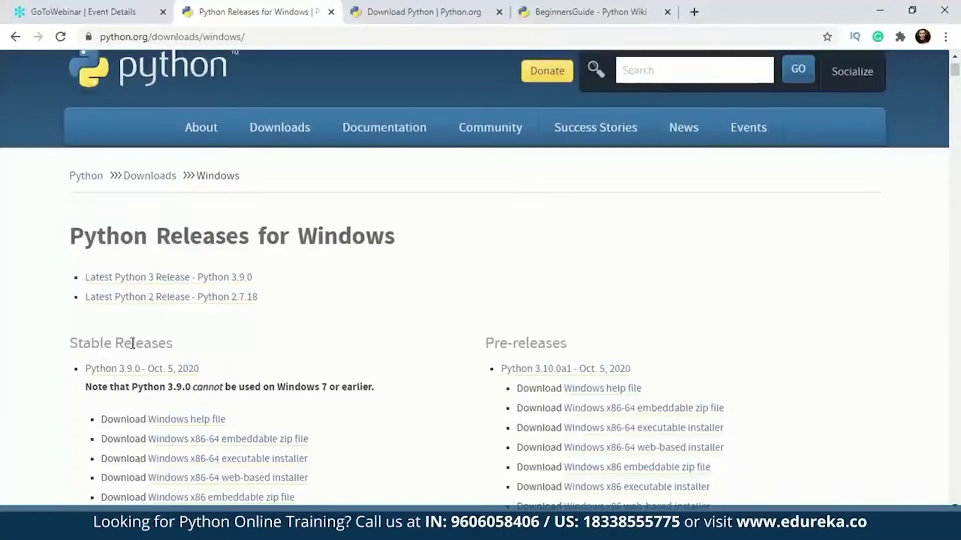
scroll(207, 368, "down", 3)
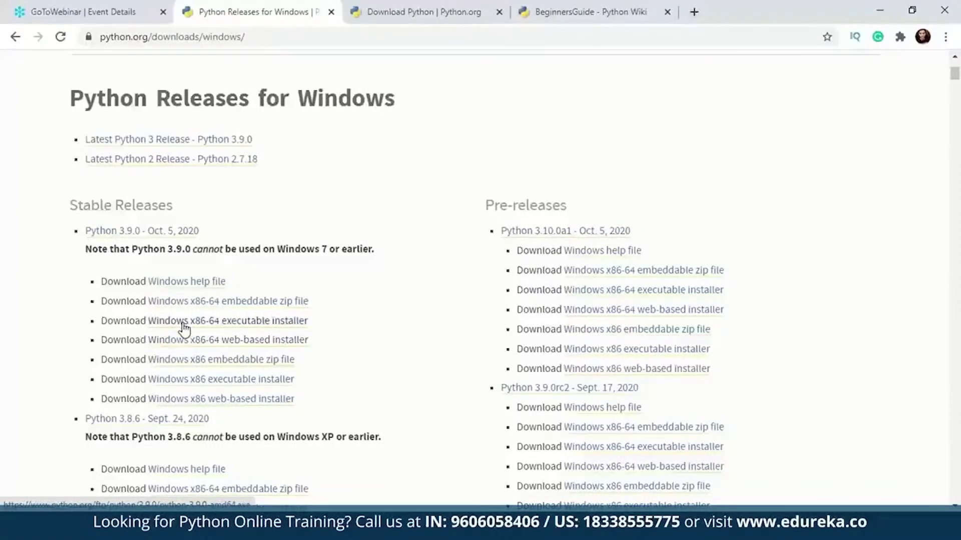
scroll(2, 350, "up", 3)
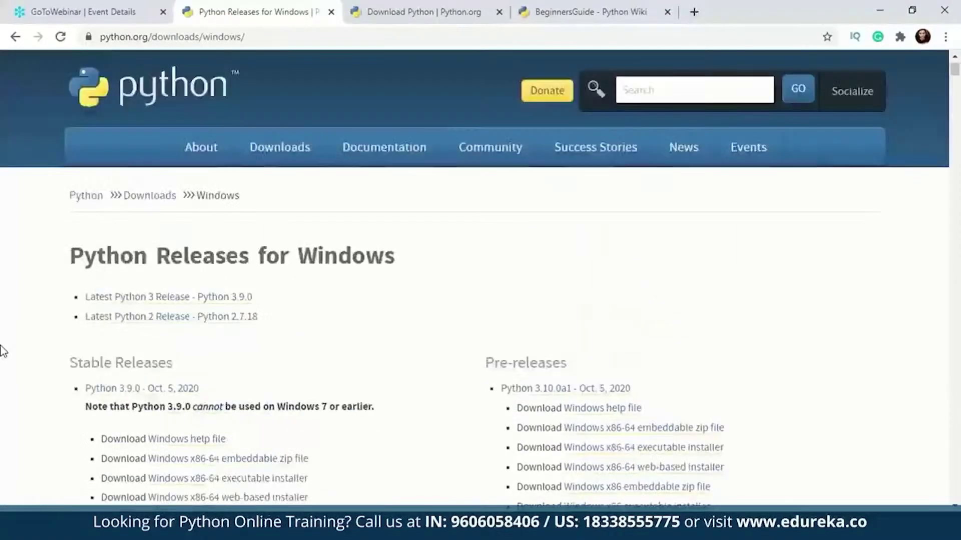
scroll(3, 351, "up", 1)
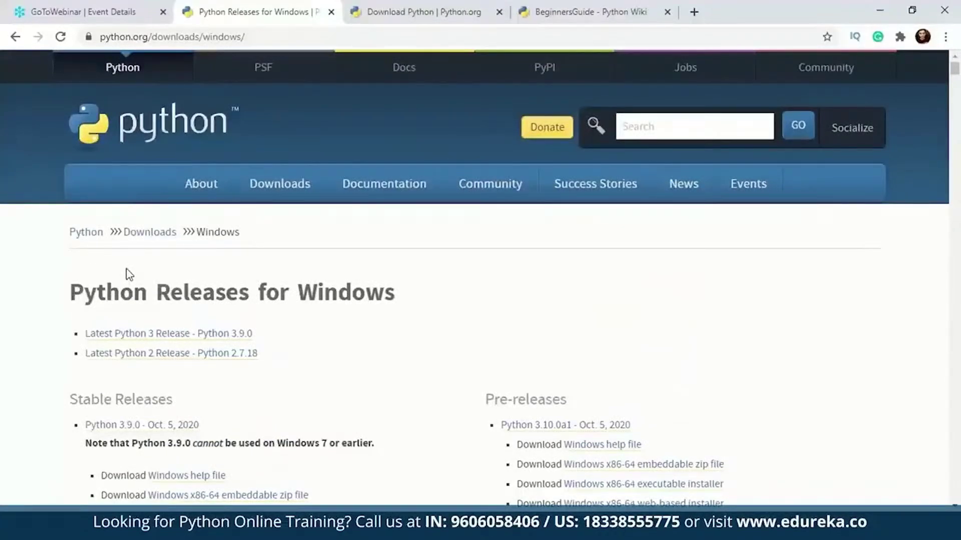
scroll(320, 275, "down", 7)
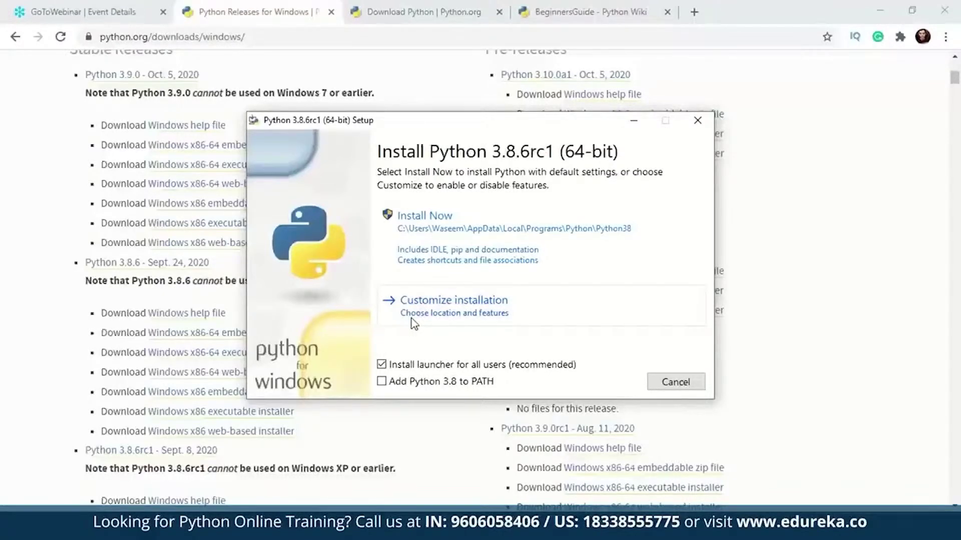
- Cancel the Python 3.8.6rc1 setup with 'Add Python 3.8 to PATH' left unticked
left_click(405, 389)
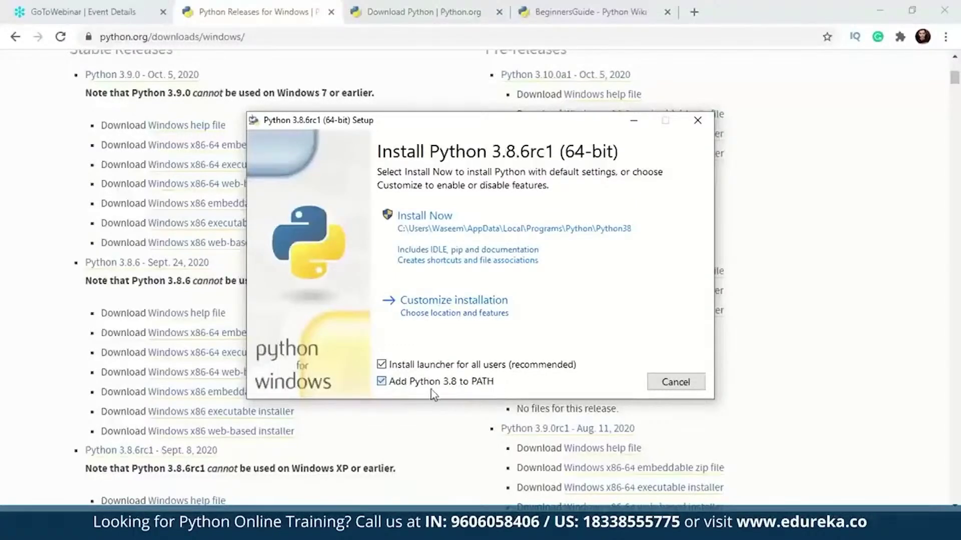
left_click(387, 388)
left_click(384, 385)
left_click(657, 386)
left_click(479, 309)
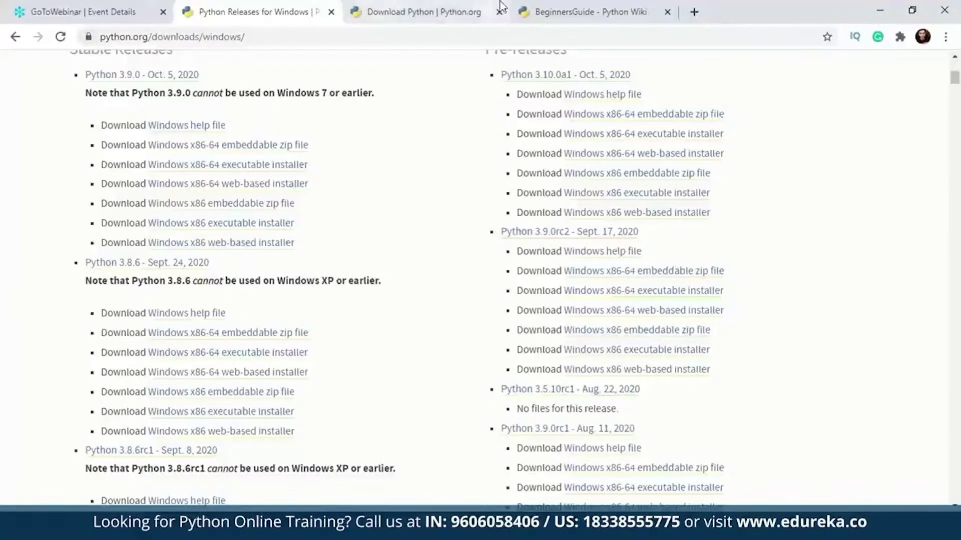
- Return to the Download Python tab and scroll through its releases table
left_click(443, 11)
scroll(434, 338, "up", 9)
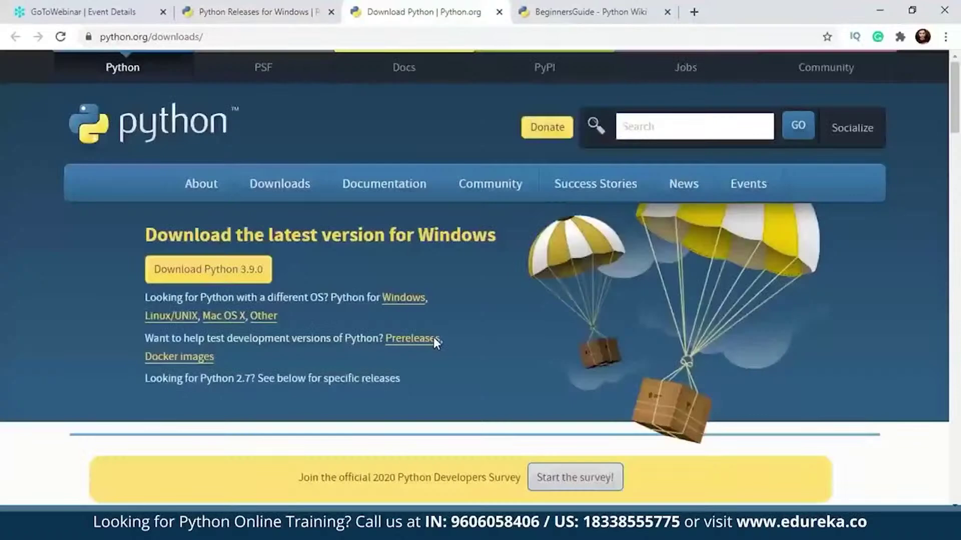
scroll(435, 341, "down", 12)
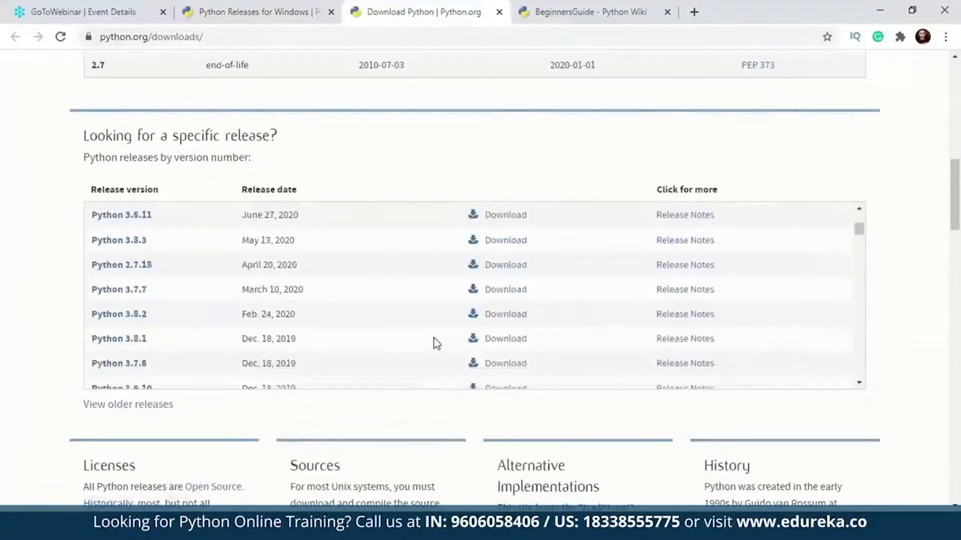
scroll(434, 341, "up", 3)
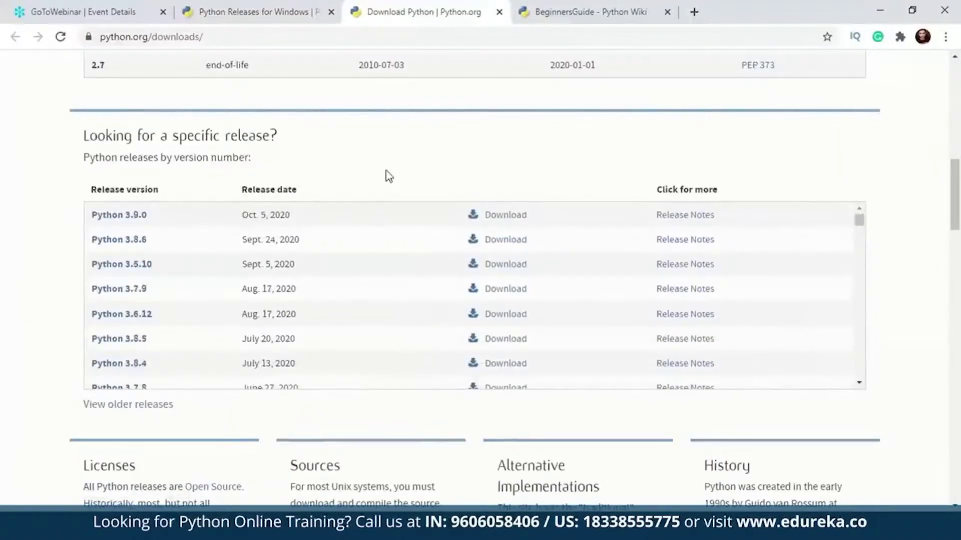
scroll(386, 175, "up", 9)
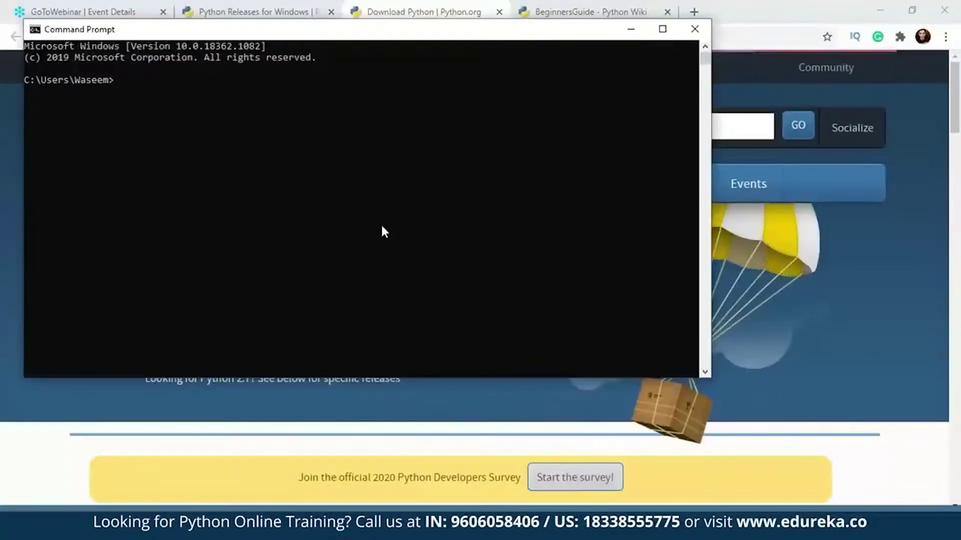
- Run python to see the Python 3.7.8 banner, then exit() back to the prompt
type("python")
key("Return")
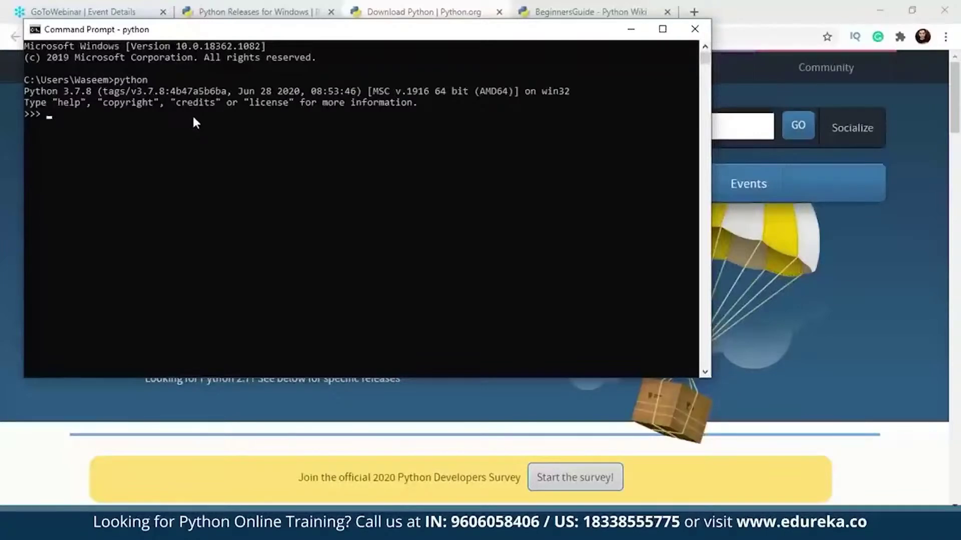
type("exit()")
key("Return")
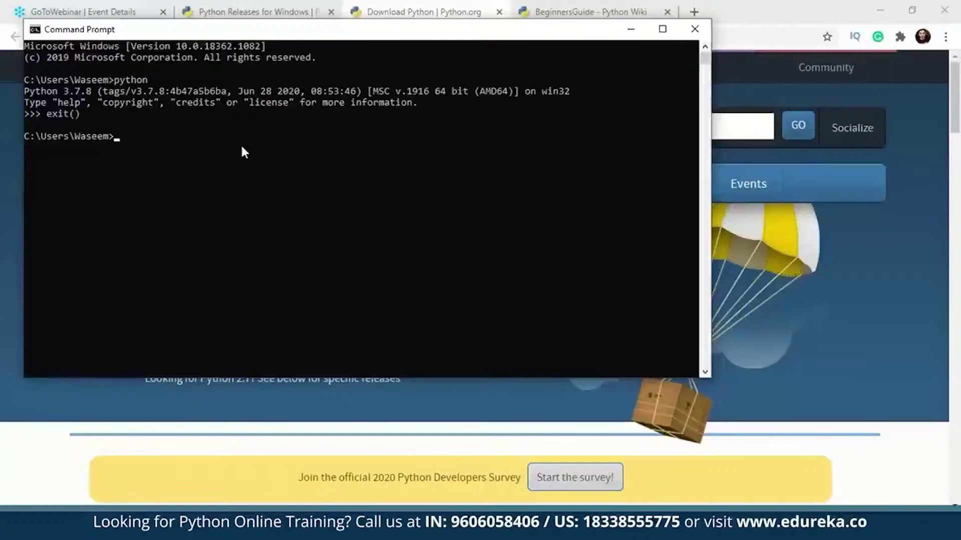
- Minimize Command Prompt and switch to the BeginnersGuide - Python Wiki tab
left_click(636, 35)
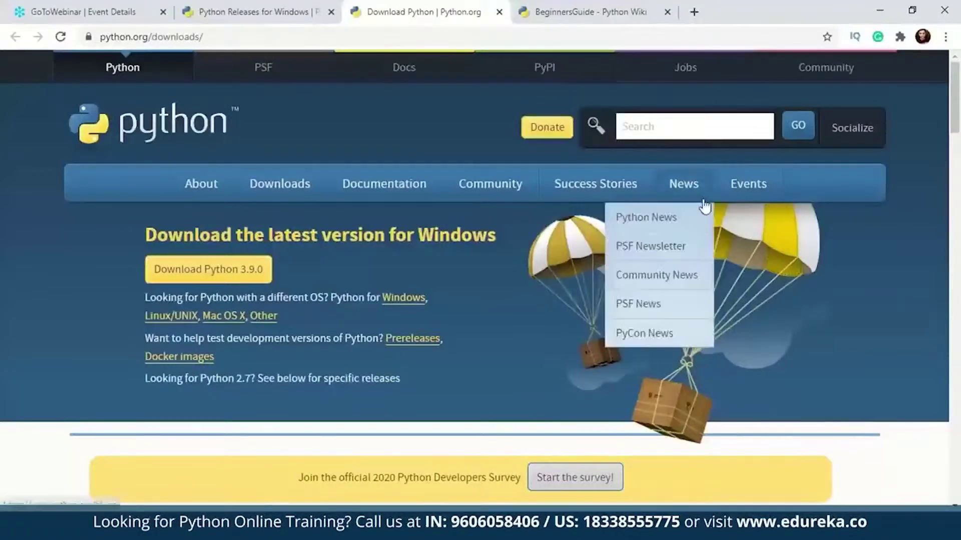
key("ctrl+Tab")
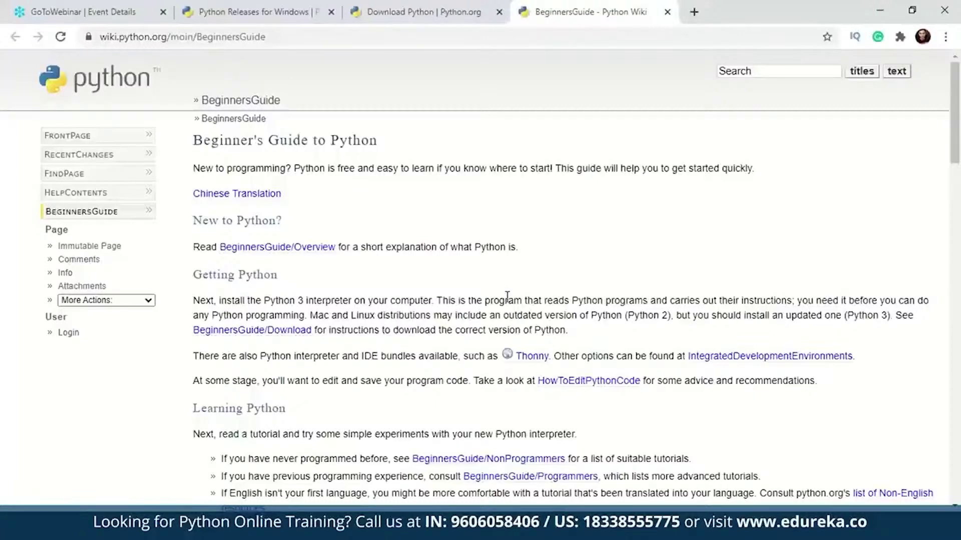
scroll(507, 296, "down", 1)
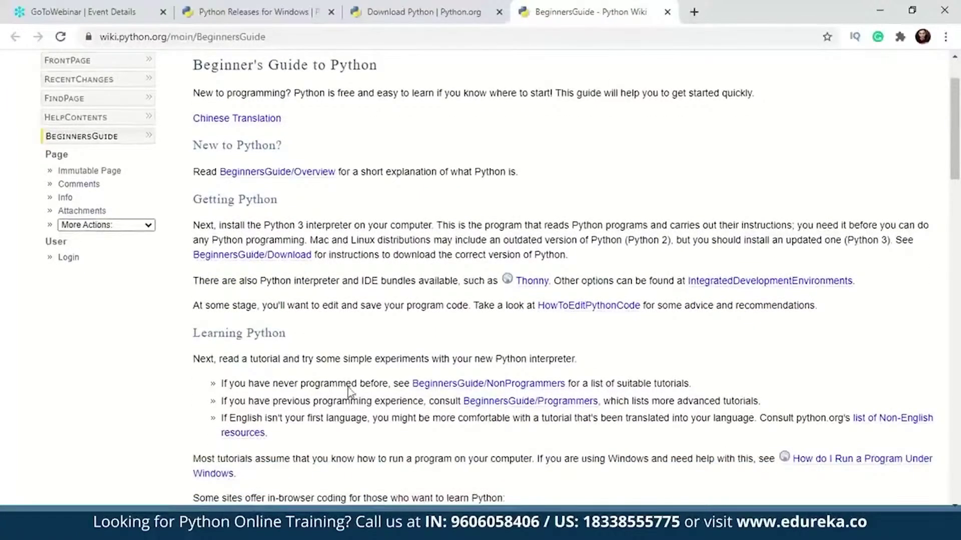
left_click_drag(349, 369, 372, 360)
left_click_drag(333, 403, 375, 489)
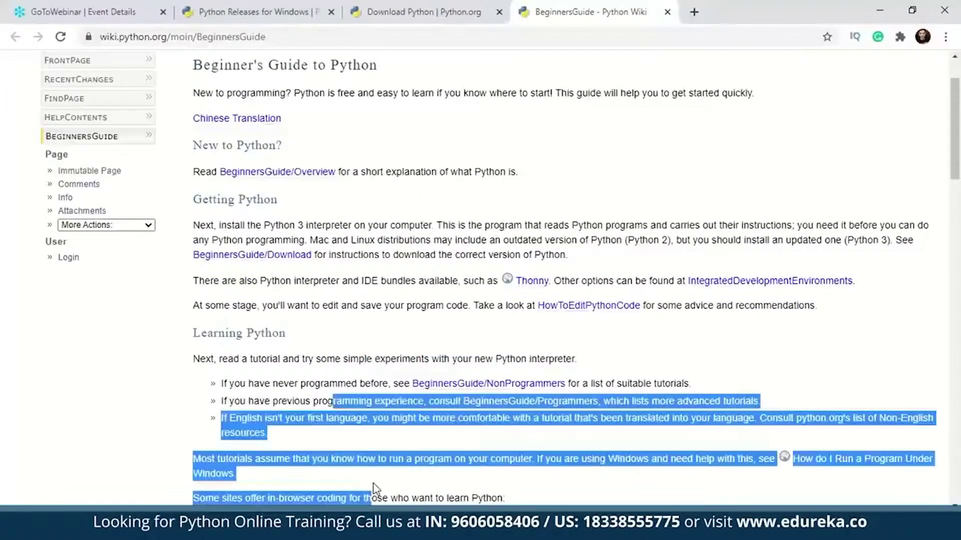
left_click(395, 456)
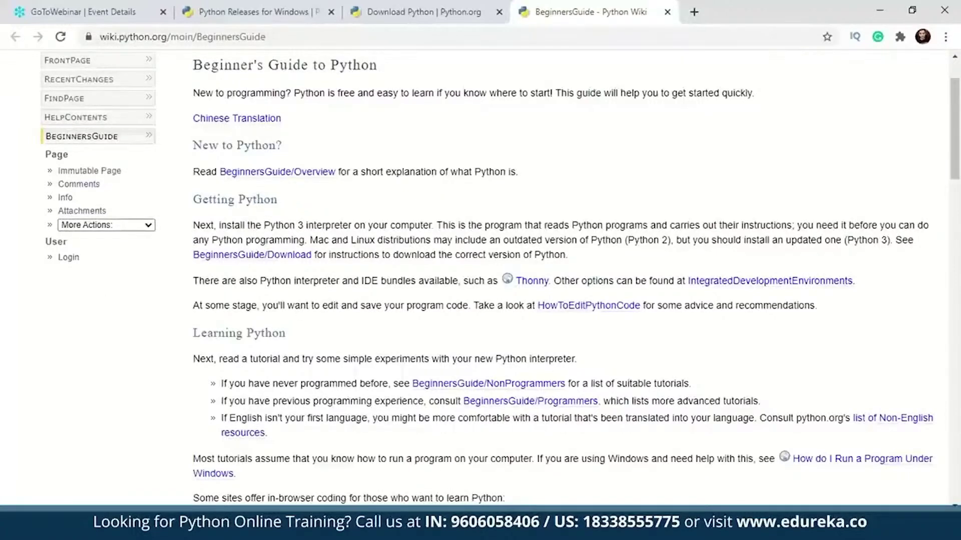
- Relaunch python in Command Prompt, print("hello World"), then exit() the interpreter
left_click(500, 460)
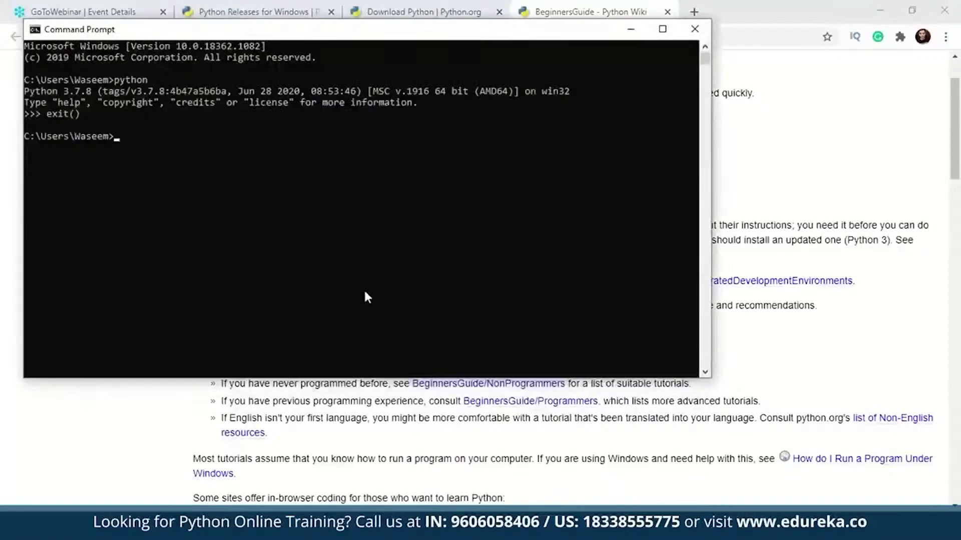
type("python")
key("Return")
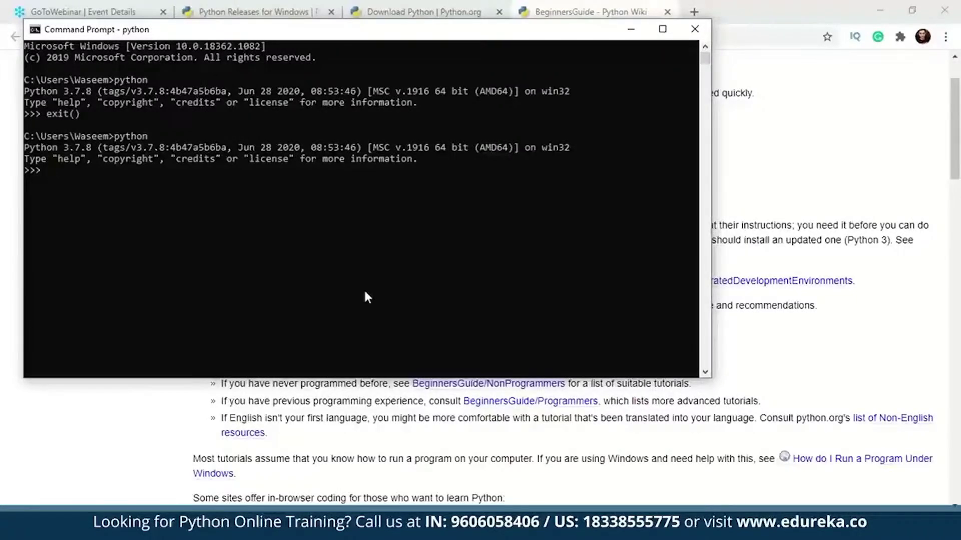
type("print(\"hello World\"")
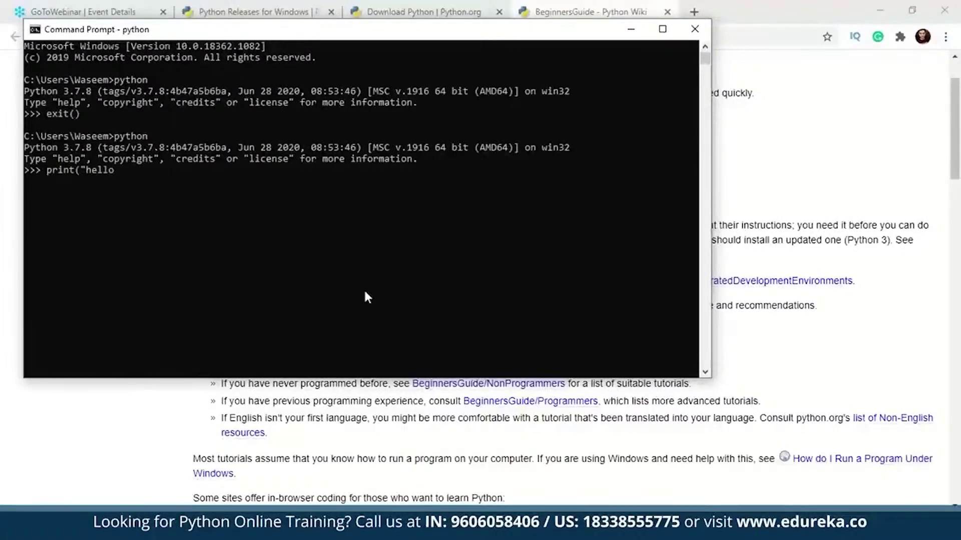
type(")")
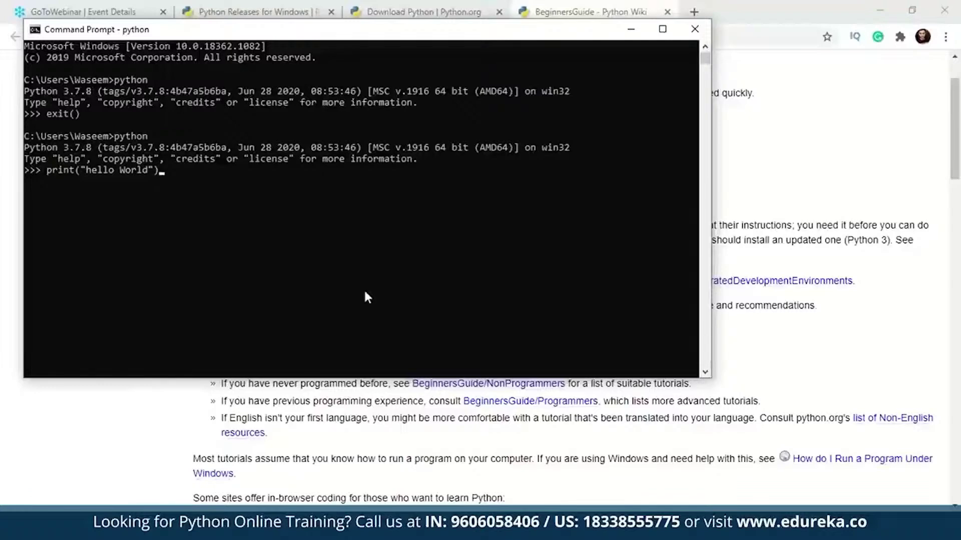
key("Return")
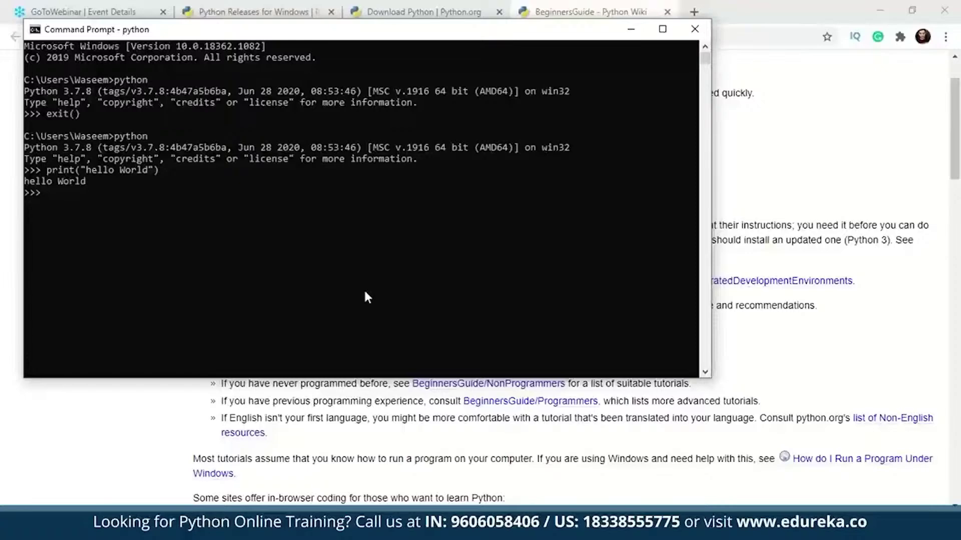
type("exit()")
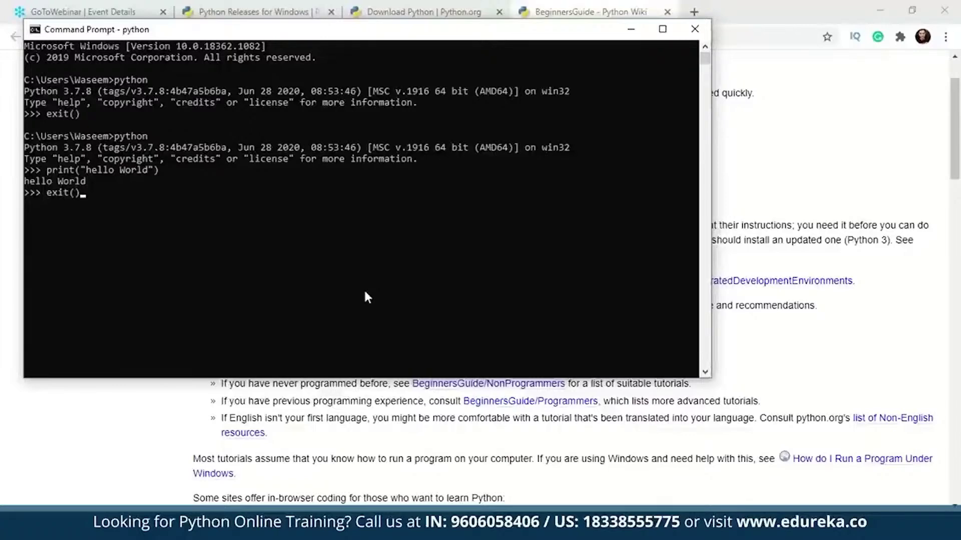
key("Return")
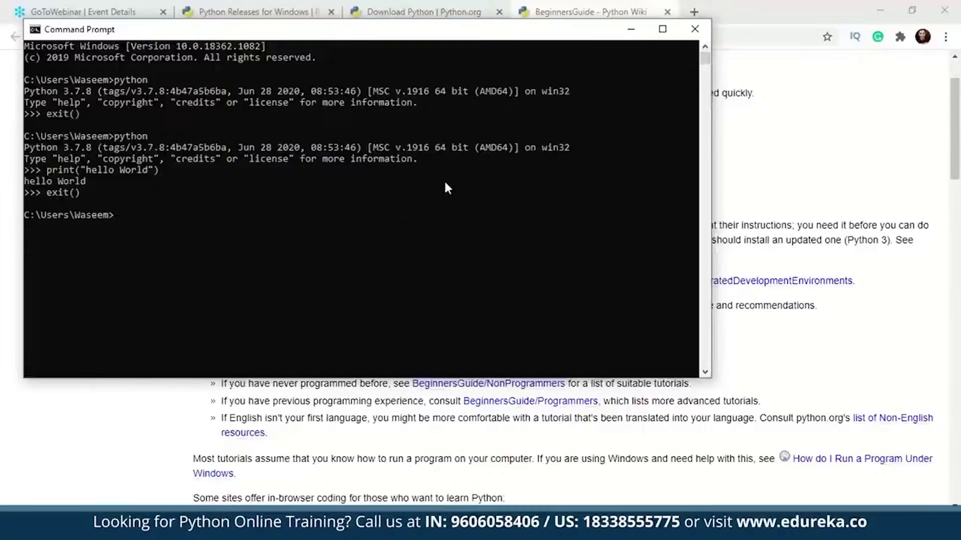
- Close the Command Prompt window
left_click(694, 29)
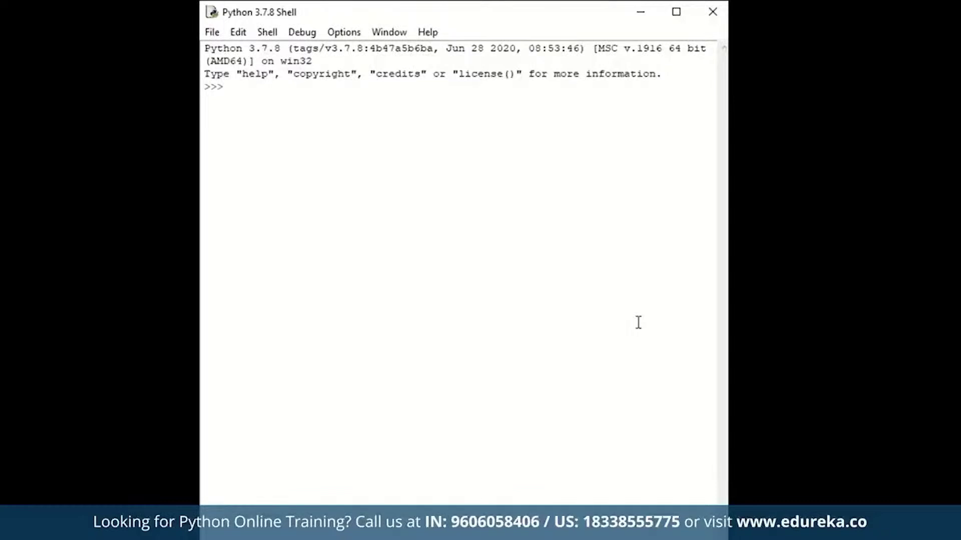
- Run print('hello world') in the IDLE shell, then create a new untitled file
type("print('")
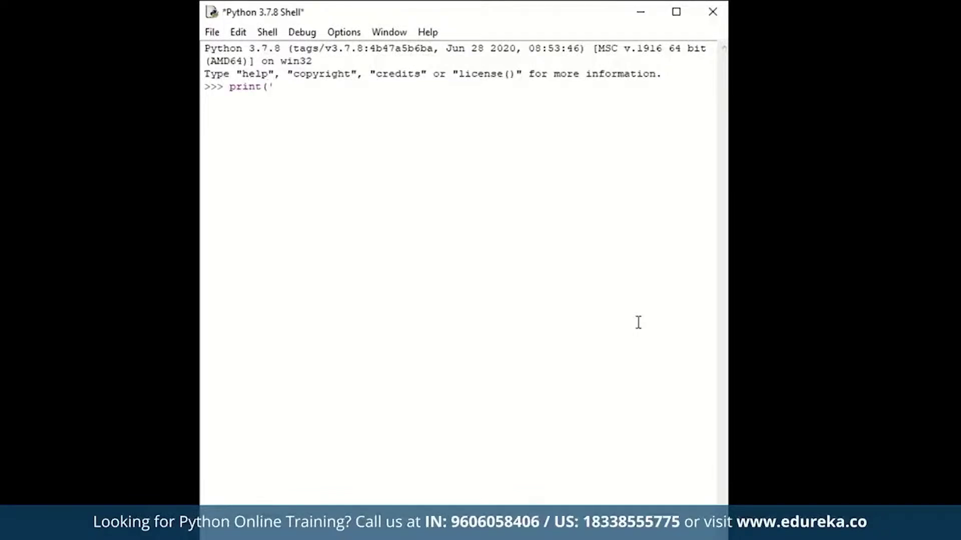
type("hello world')")
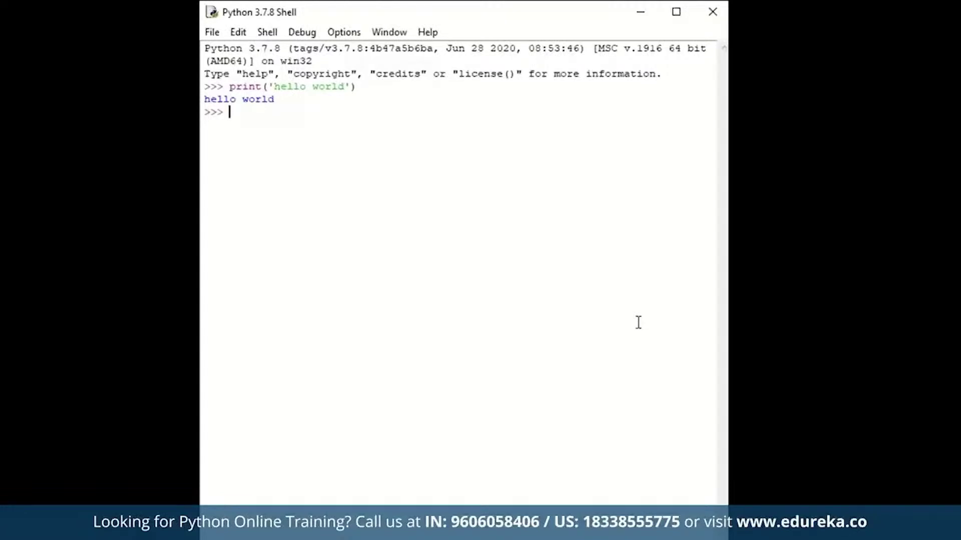
left_click(212, 32)
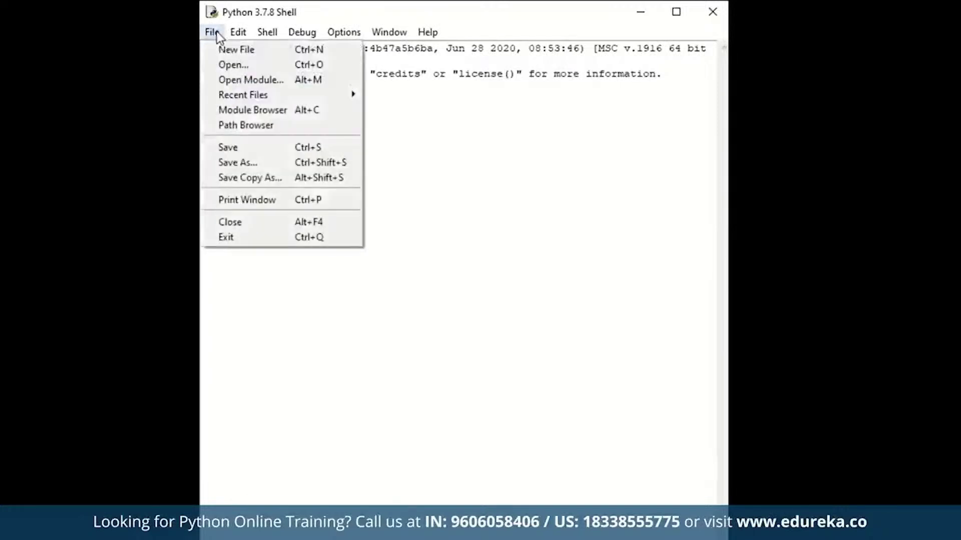
left_click(237, 50)
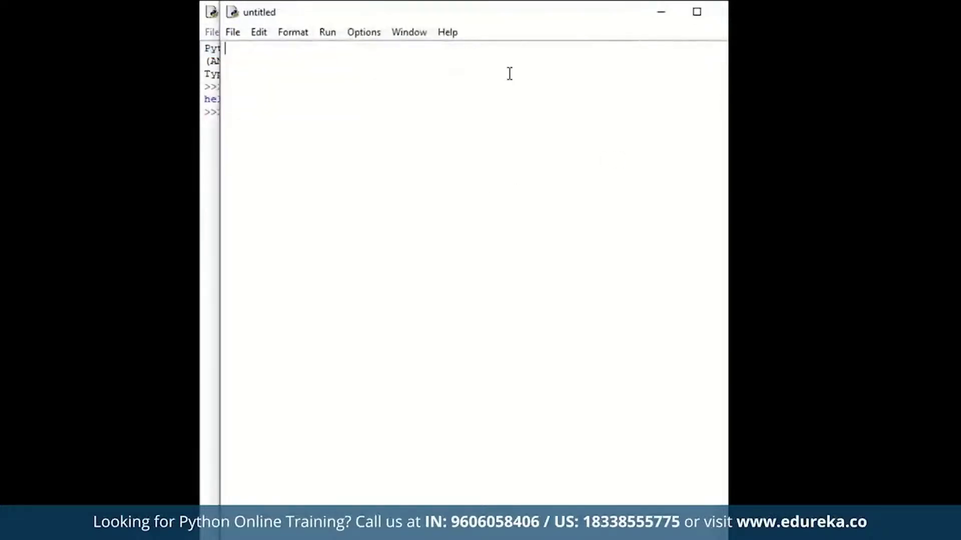